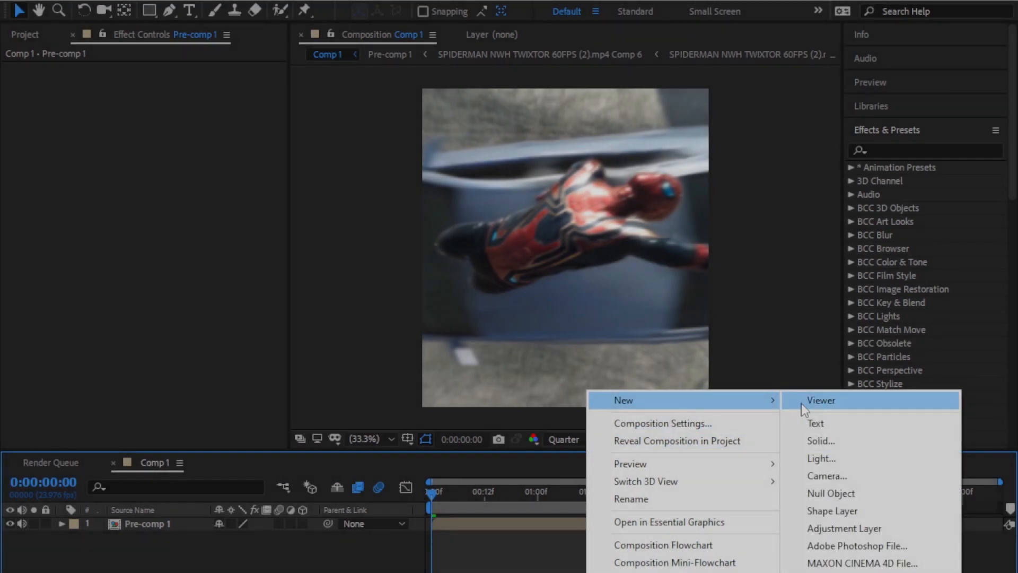
Add a new adjustment layer above Pre-comp 1 in Comp 1
left_click(861, 527)
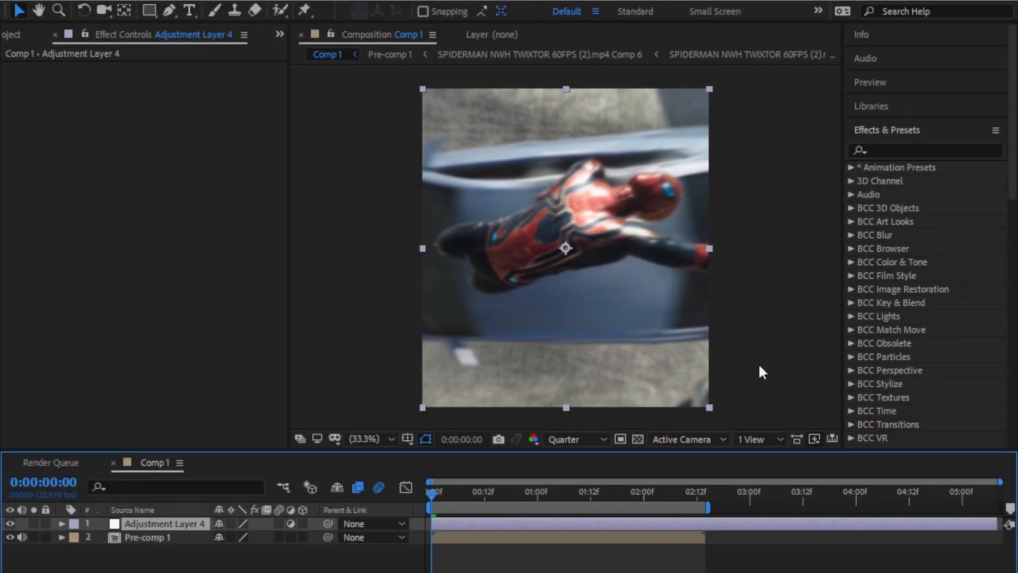
Apply Sharpen and Unsharp Mask from Effects & Presets to Adjustment Layer 4
left_click(906, 148)
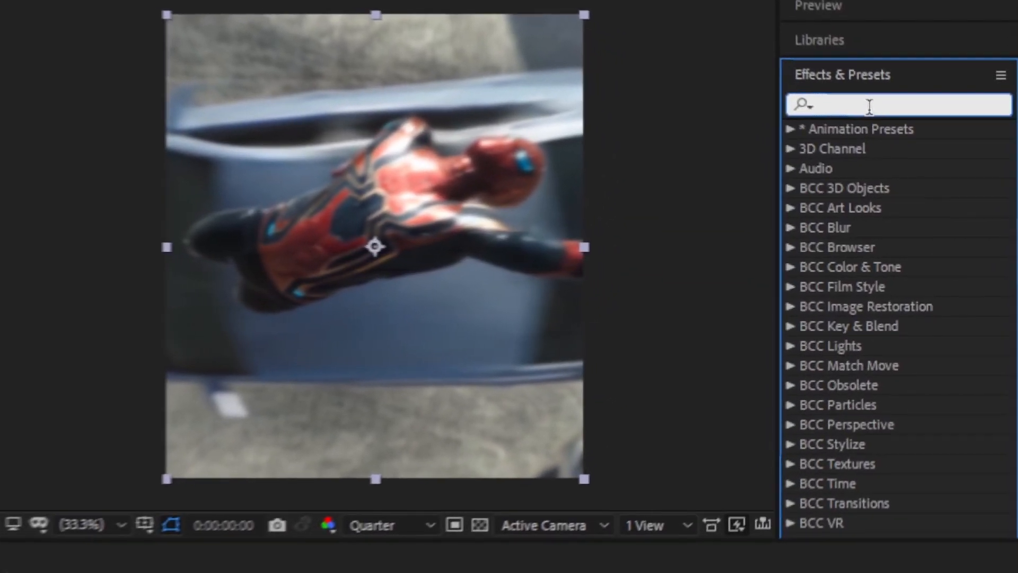
type("sharpe")
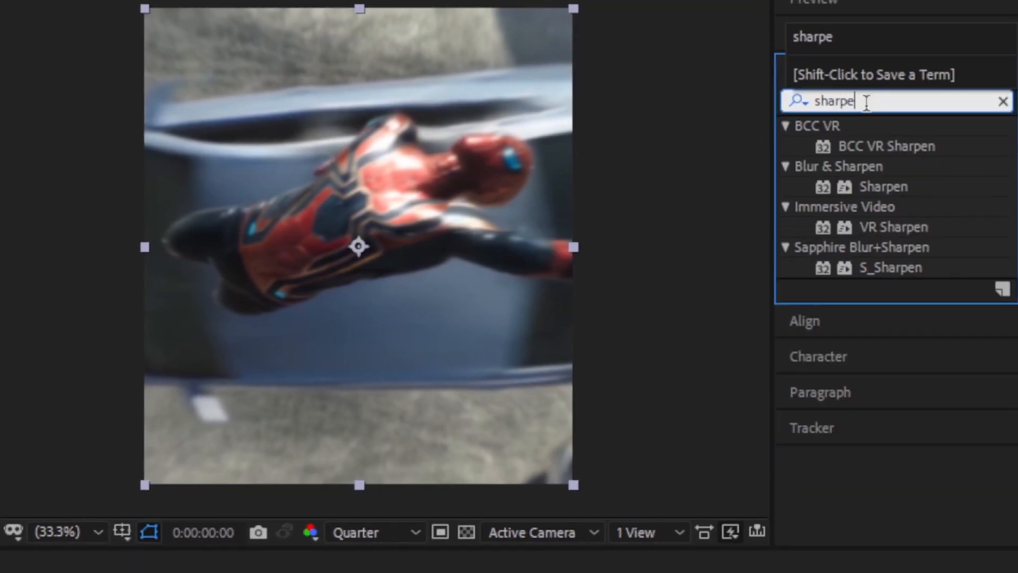
type("n")
left_click(887, 186)
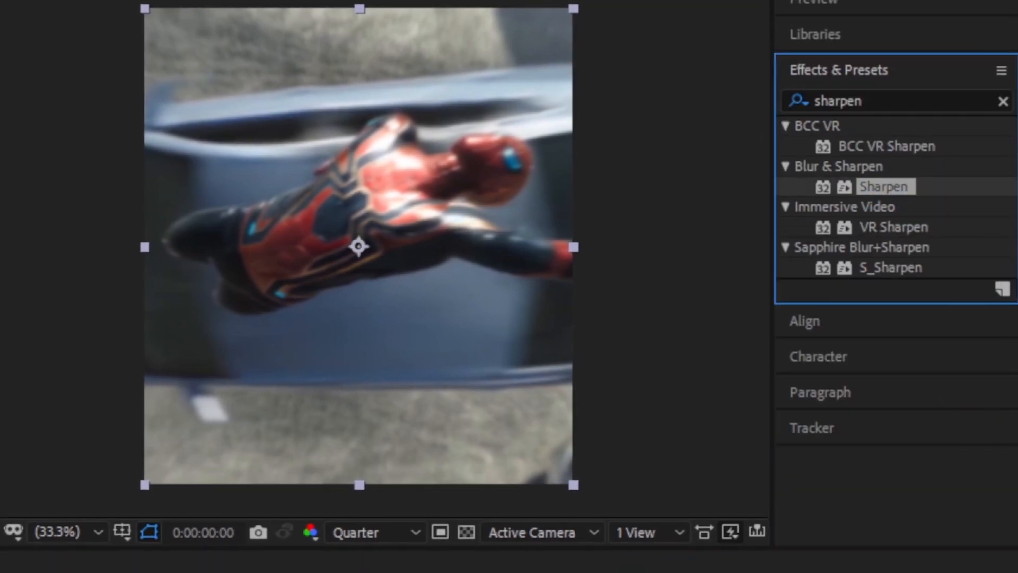
left_click_drag(884, 186, 357, 246)
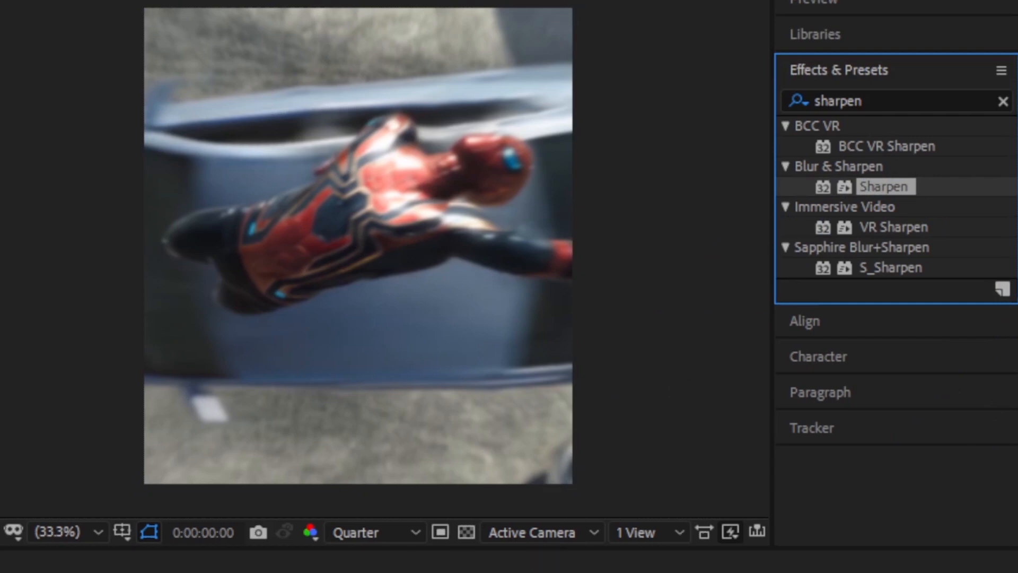
left_click(875, 100)
type("unsh")
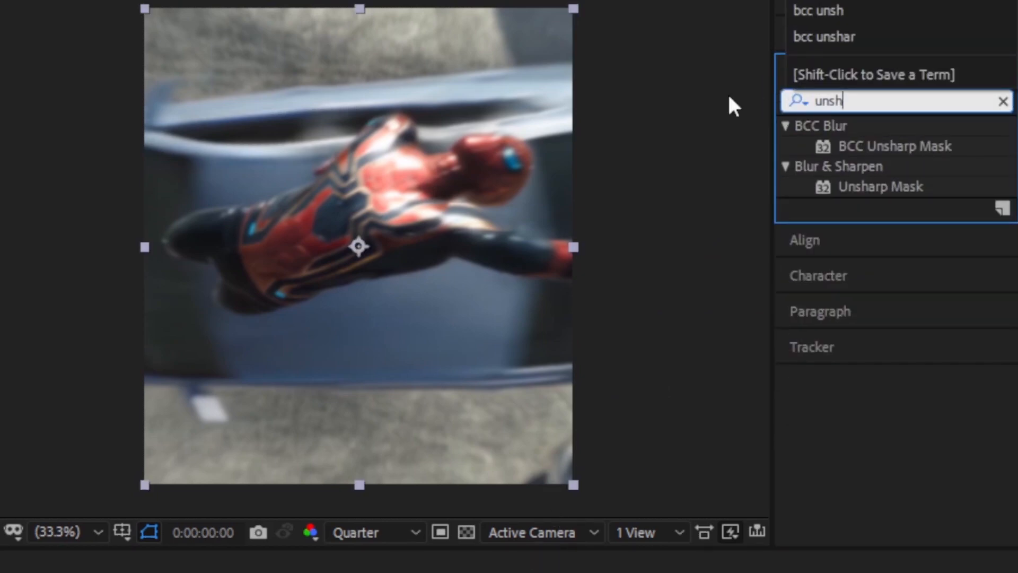
type("a")
left_click(907, 183)
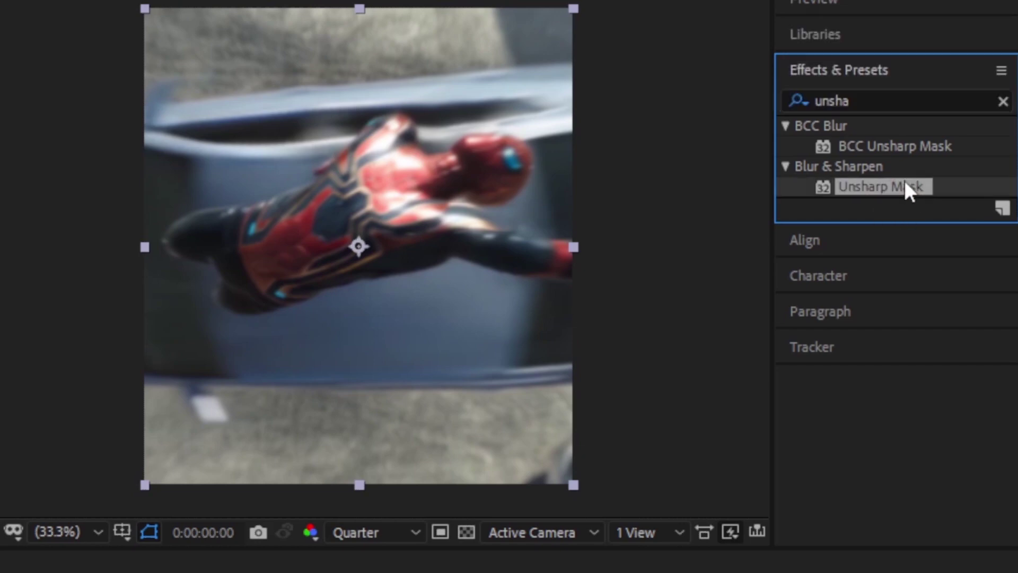
left_click(870, 101)
type("channe")
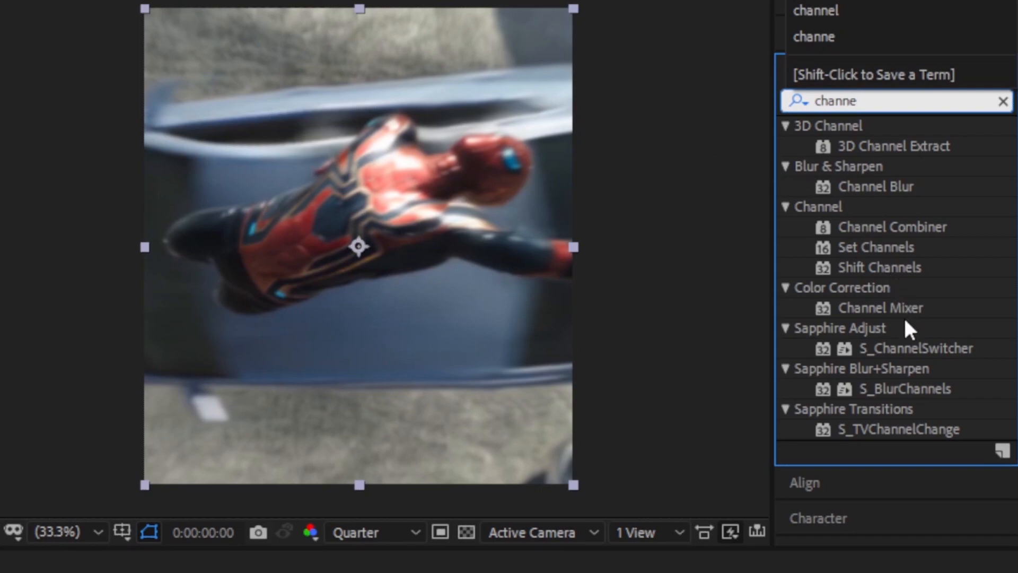
Apply Channel Mixer, Exposure and Hue/Saturation to the adjustment layer as well
left_click(892, 306)
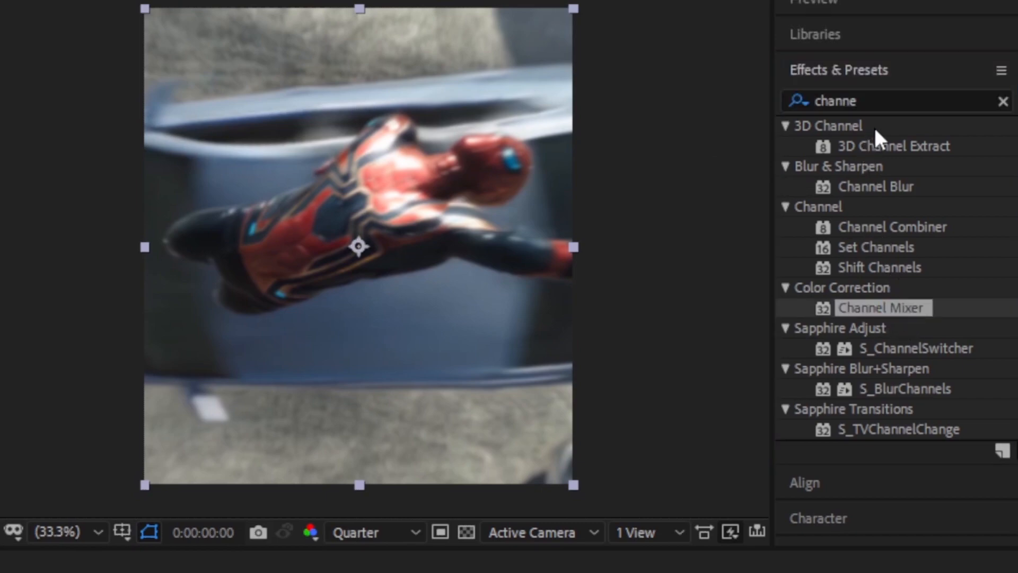
left_click(882, 102)
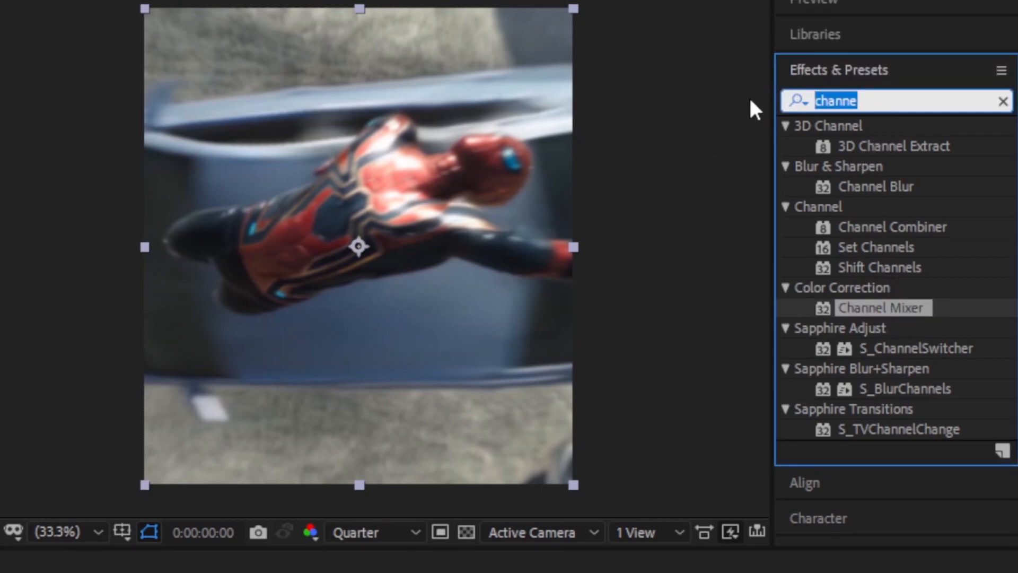
type("expos")
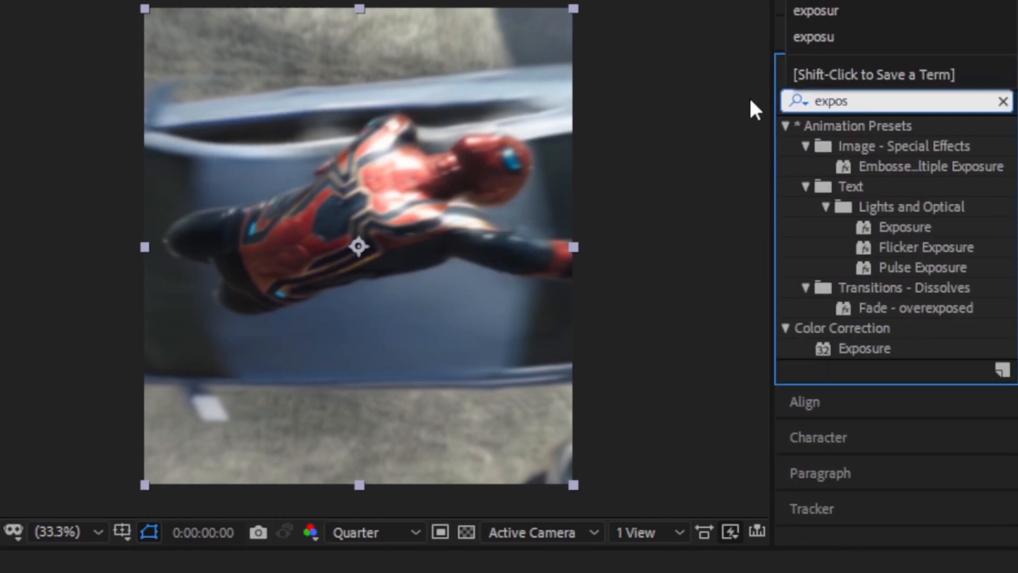
left_click(876, 349)
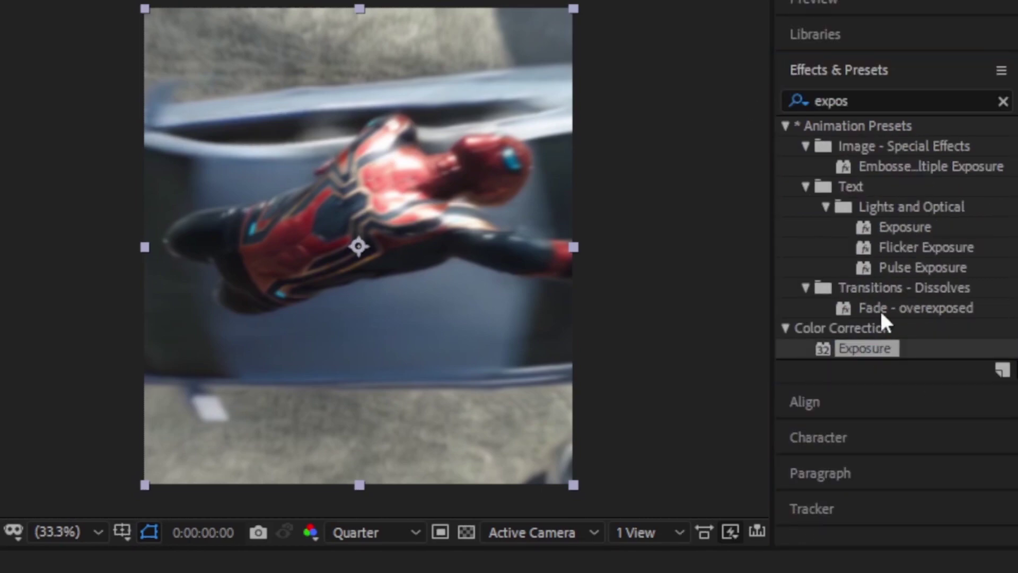
left_click(870, 102)
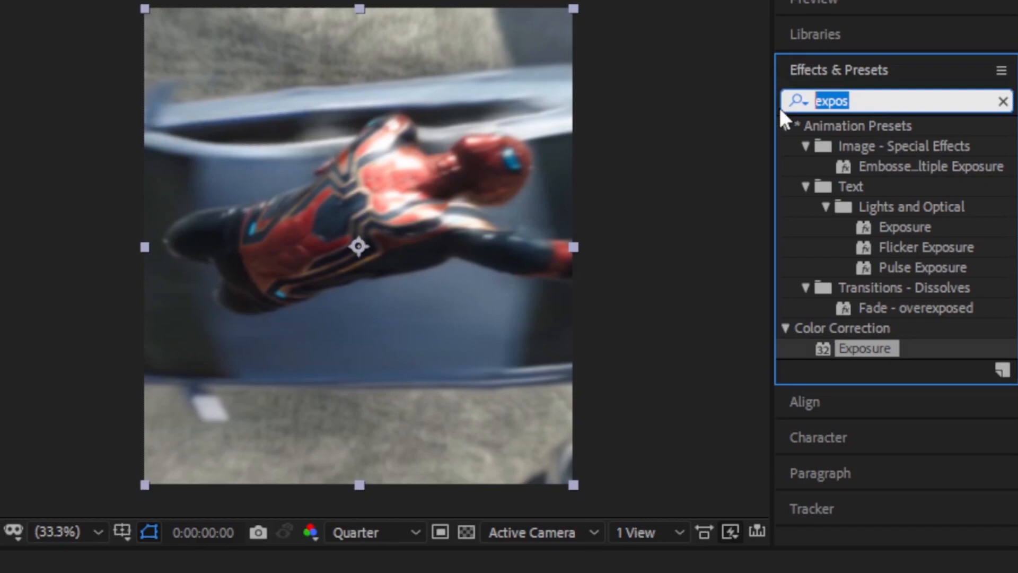
type("hue")
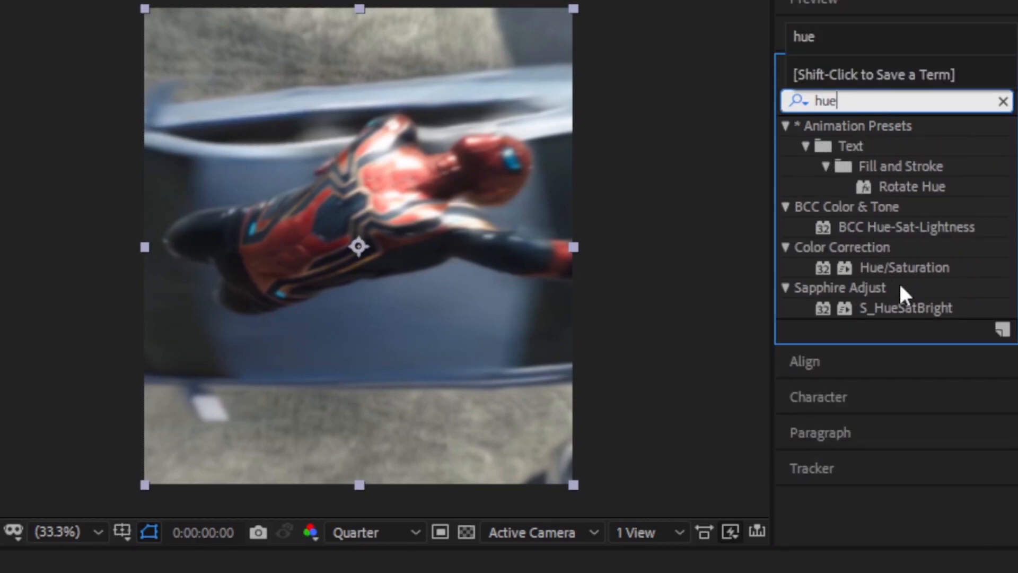
double_click(911, 264)
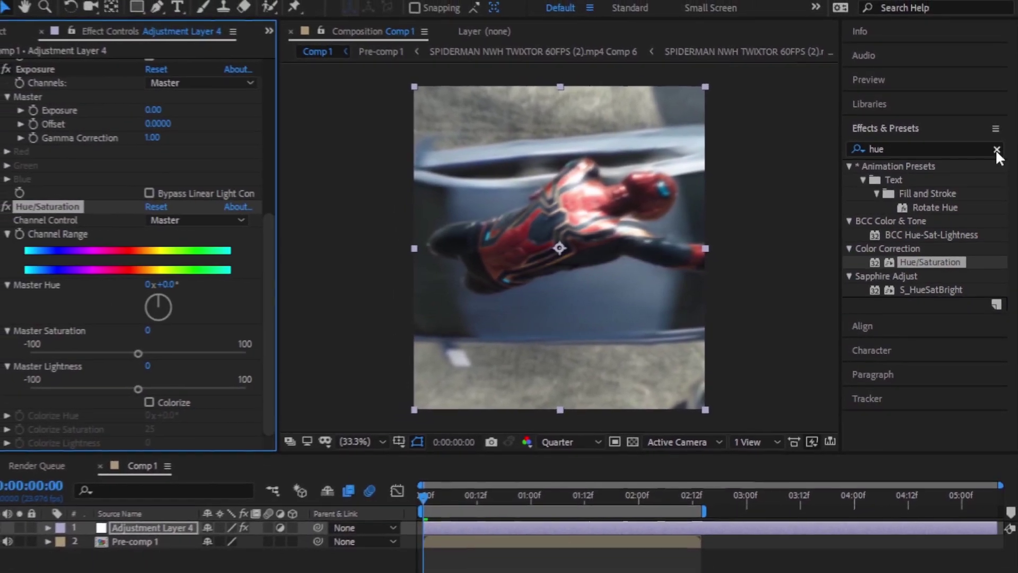
Clear the effects search and set Sharpen Amount to 25
left_click(995, 148)
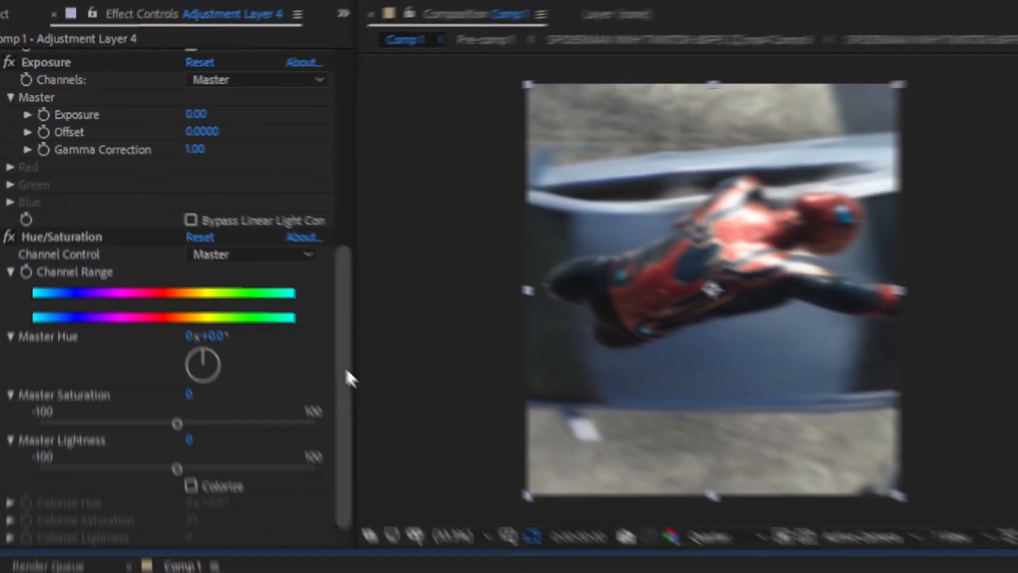
scroll(356, 146, "up", 5)
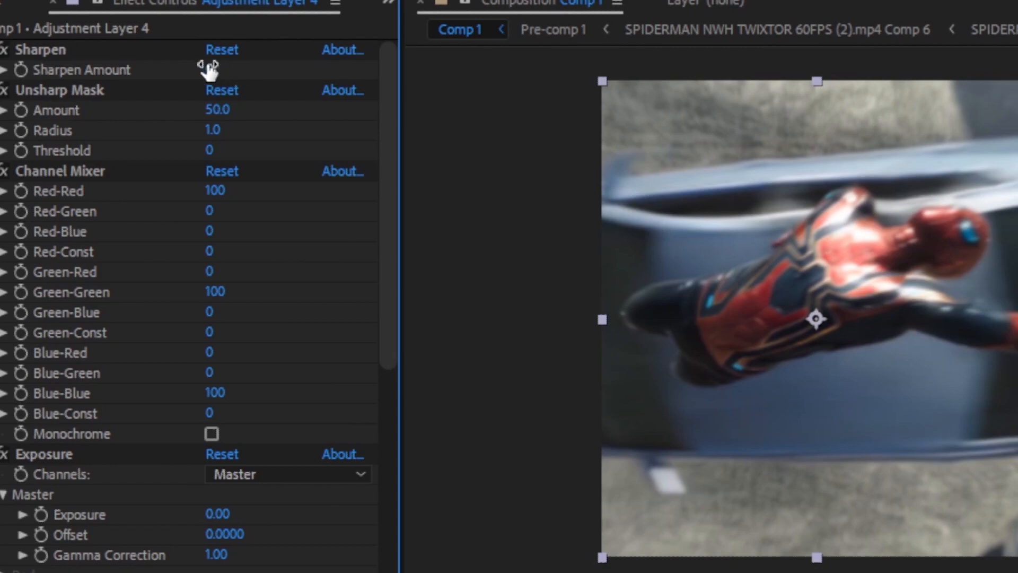
left_click(209, 70)
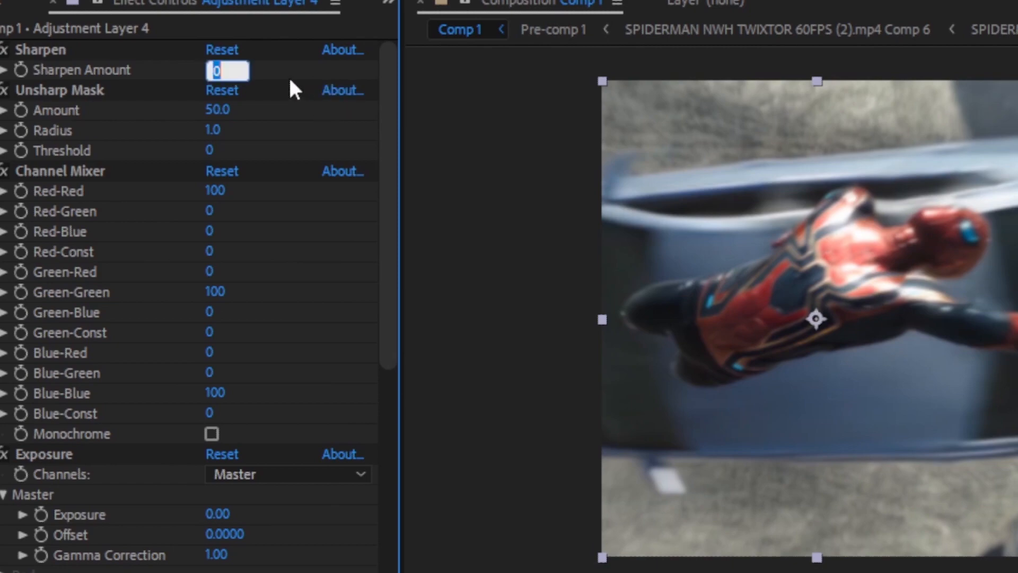
type("25")
key("Return")
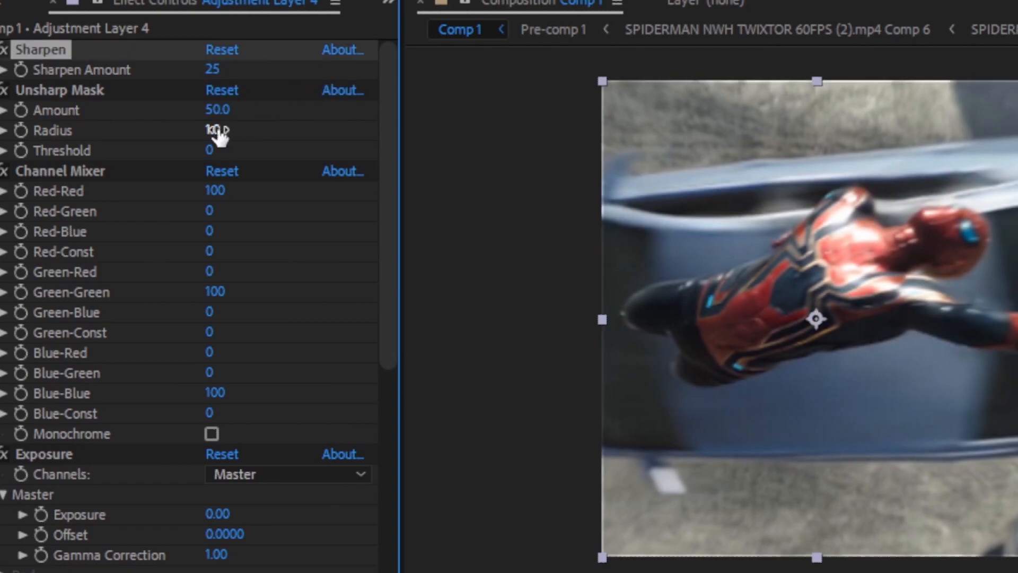
Set Unsharp Mask Radius to 50 and Amount to 23
left_click_drag(217, 131, 221, 132)
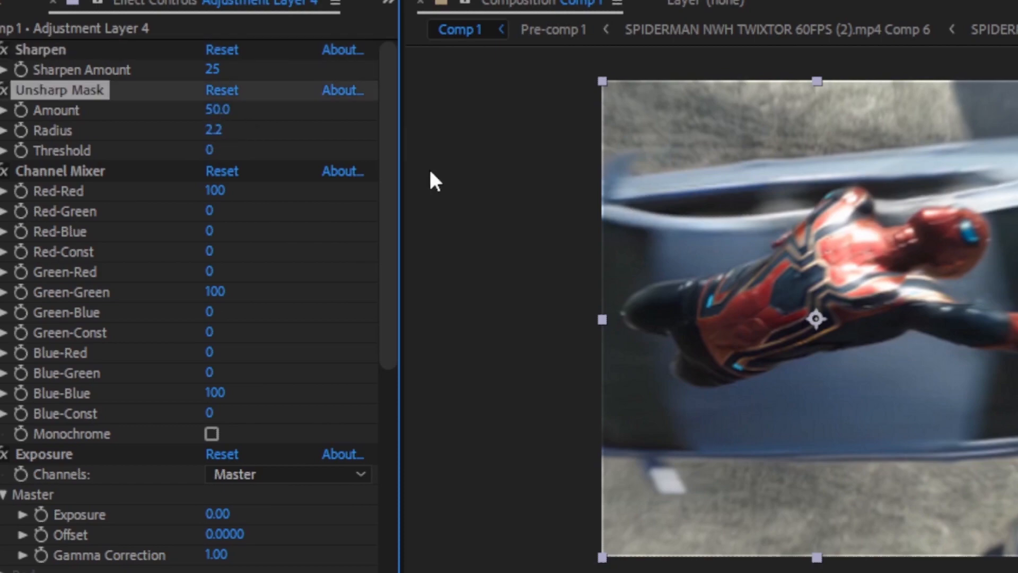
left_click(217, 131)
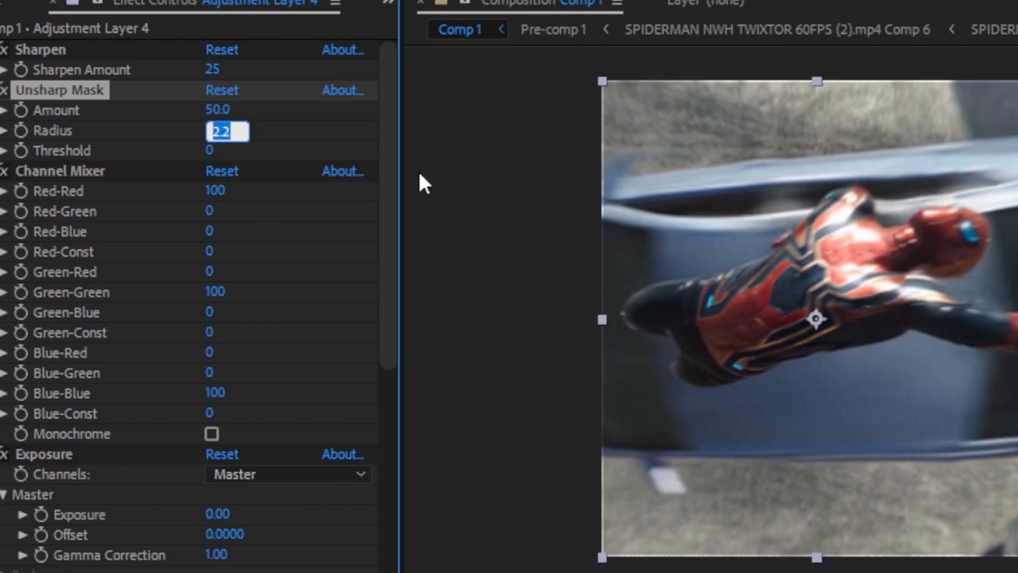
type("50")
key("Return")
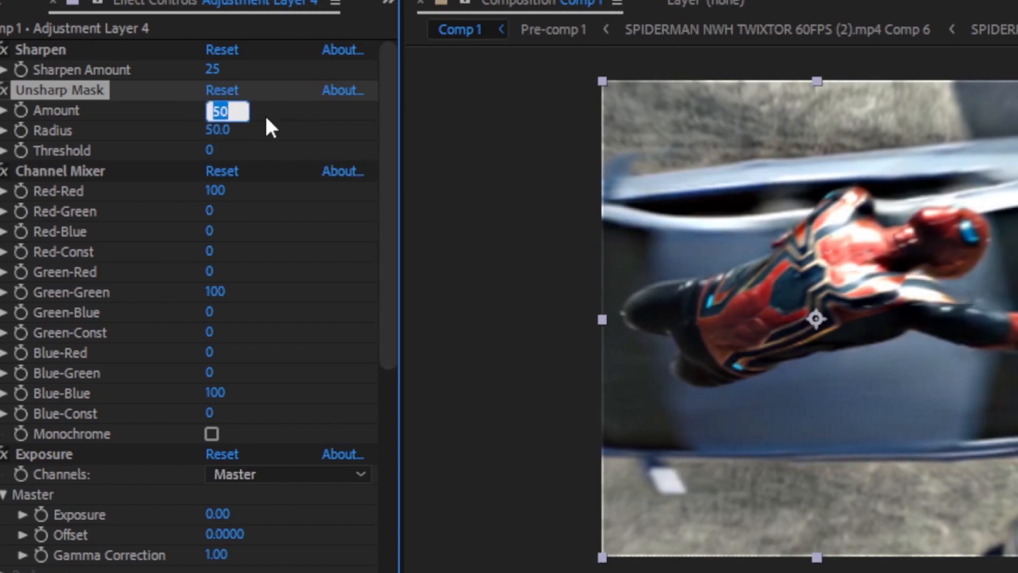
type("15")
key("Return")
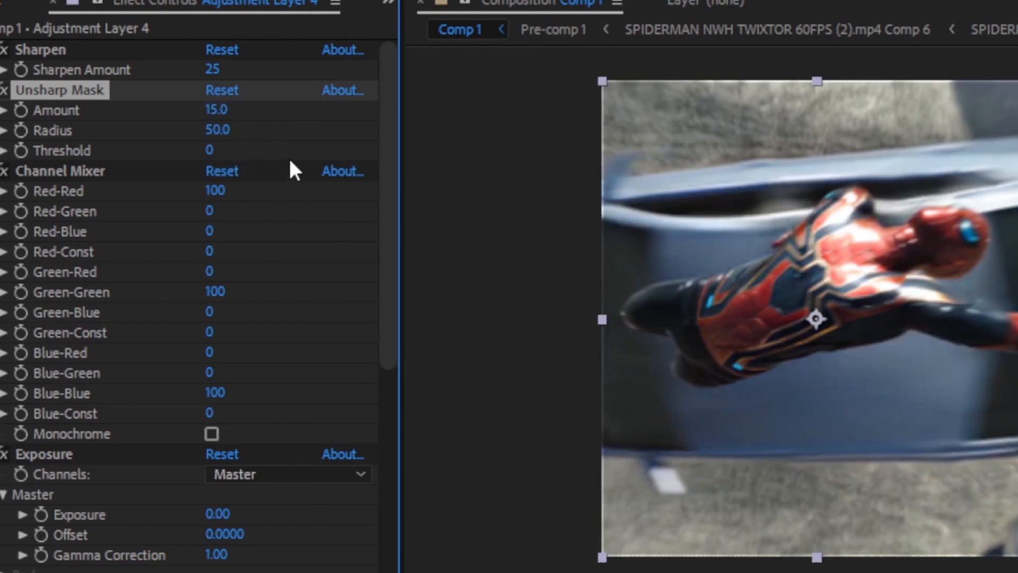
left_click(217, 109)
type("23")
key("Return")
Set Channel Mixer Blue-Blue to 20 and scrub Blue-Green up to 84 for a cooler tone
left_click(217, 393)
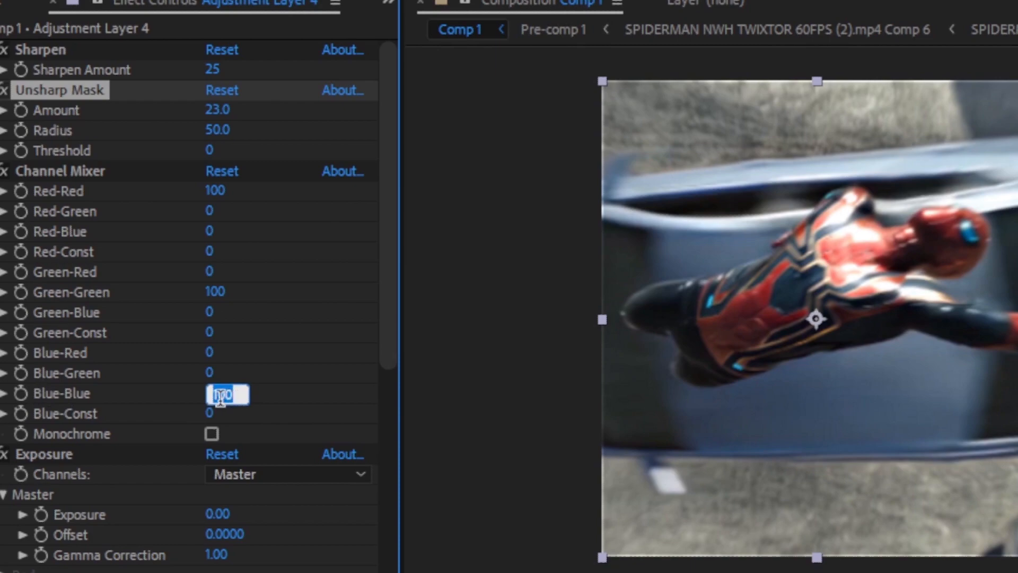
type("20")
key("Return")
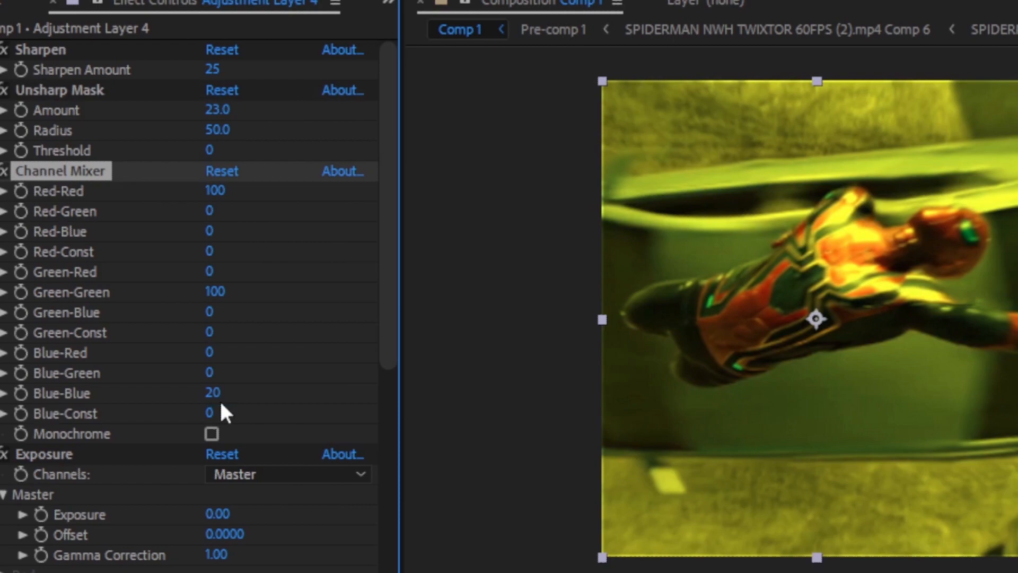
mouse_move(211, 371)
left_mouse_down()
mouse_move(336, 383)
mouse_move(324, 383)
left_mouse_up()
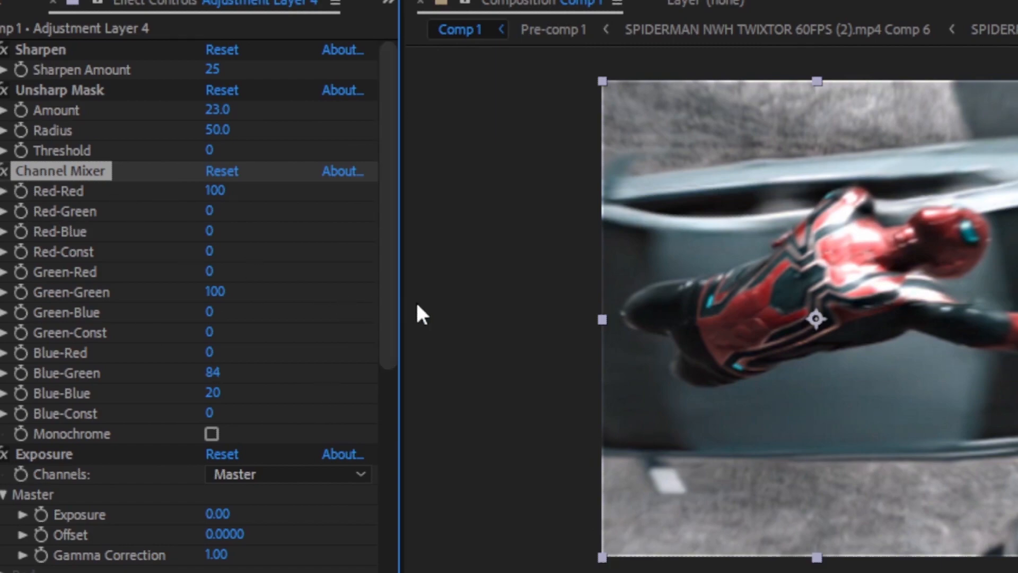
left_click_drag(390, 302, 386, 406)
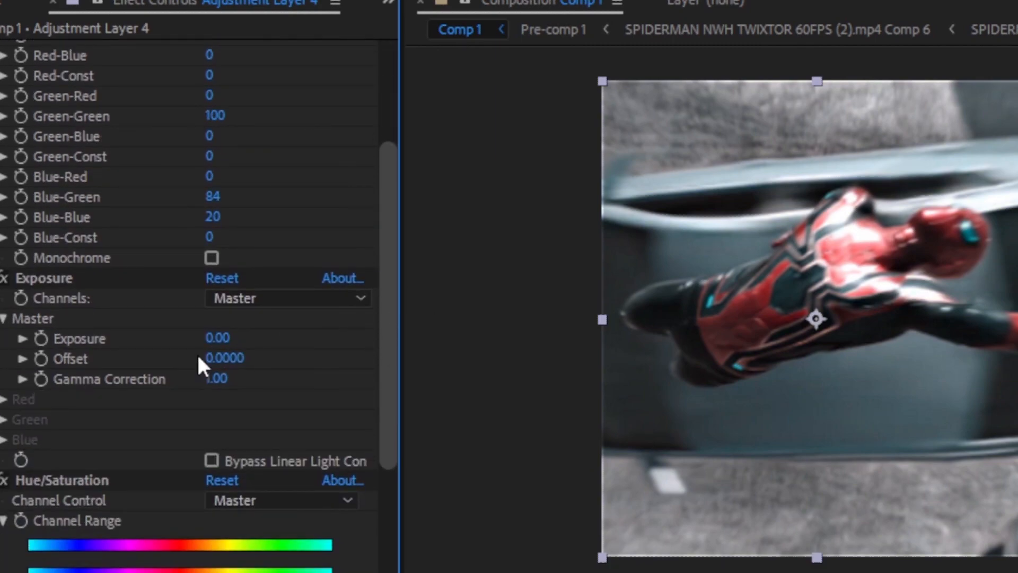
Scrub Exposure up to 0.51 to brighten the clip
left_click_drag(219, 340, 280, 336)
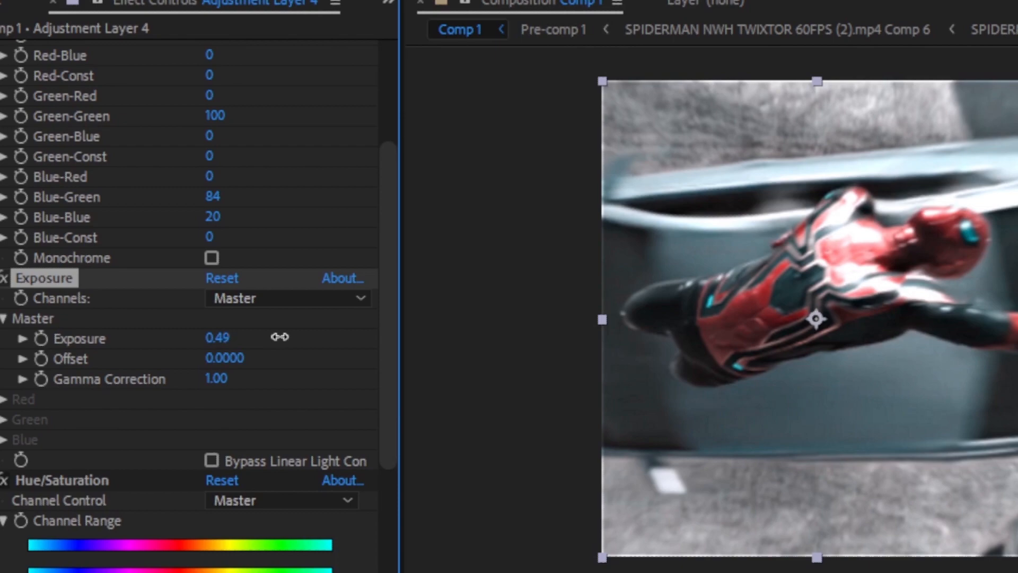
left_click_drag(389, 369, 372, 538)
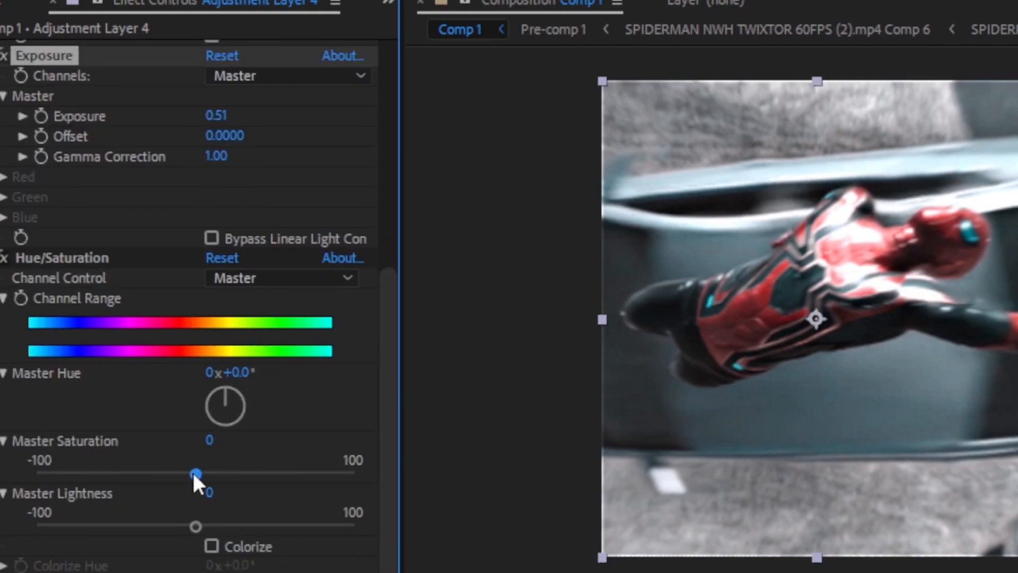
Set Master Saturation to 17 and Master Hue to -5 degrees in Hue/Saturation
left_click_drag(196, 472, 224, 476)
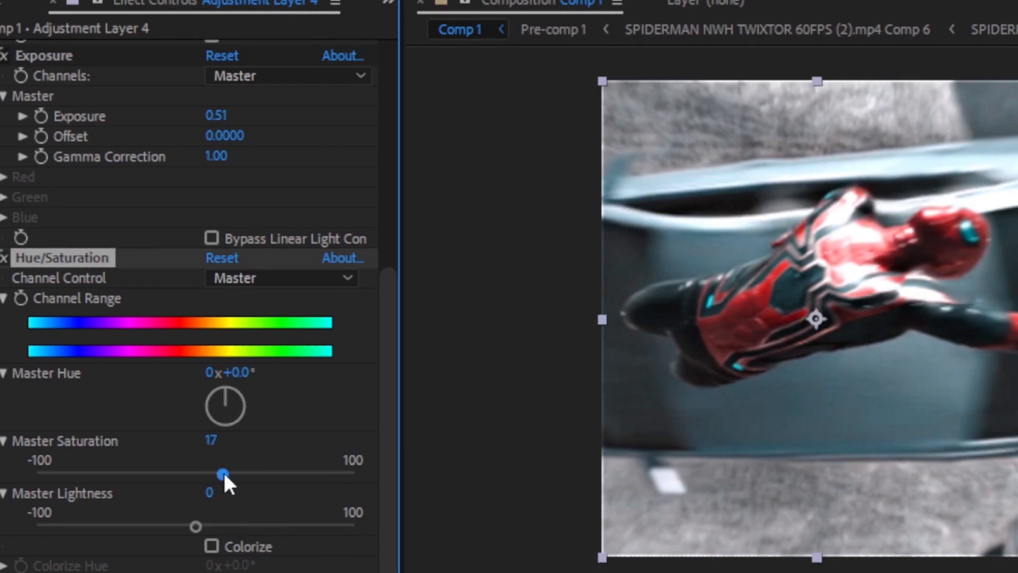
left_click(238, 373)
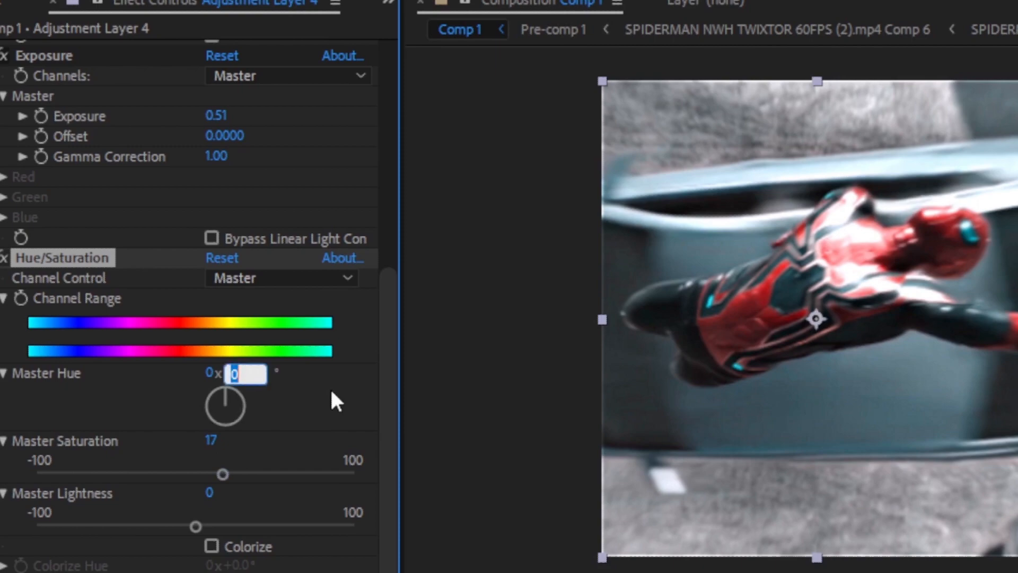
type("-5")
key("Return")
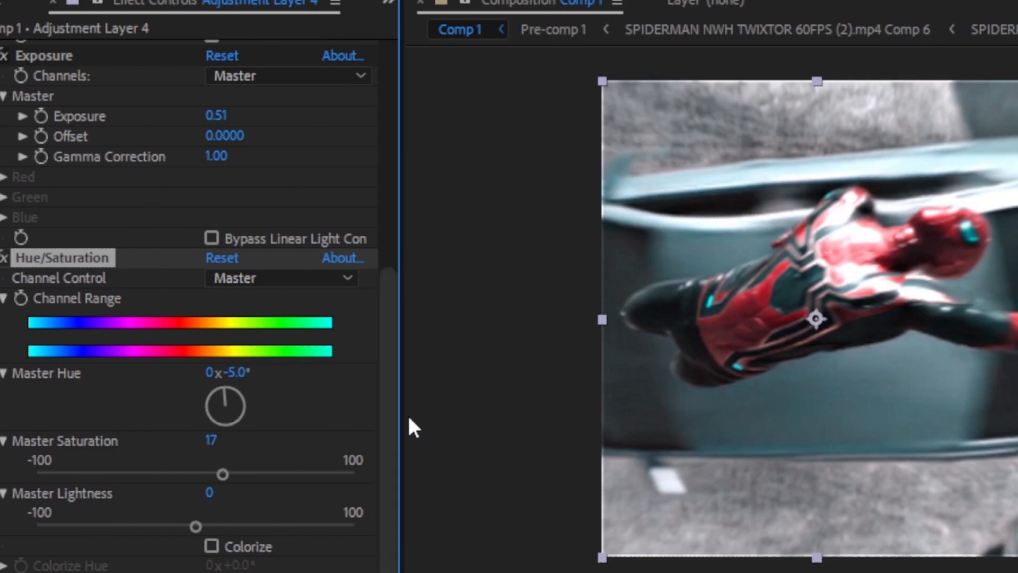
scroll(371, 159, "up", 5)
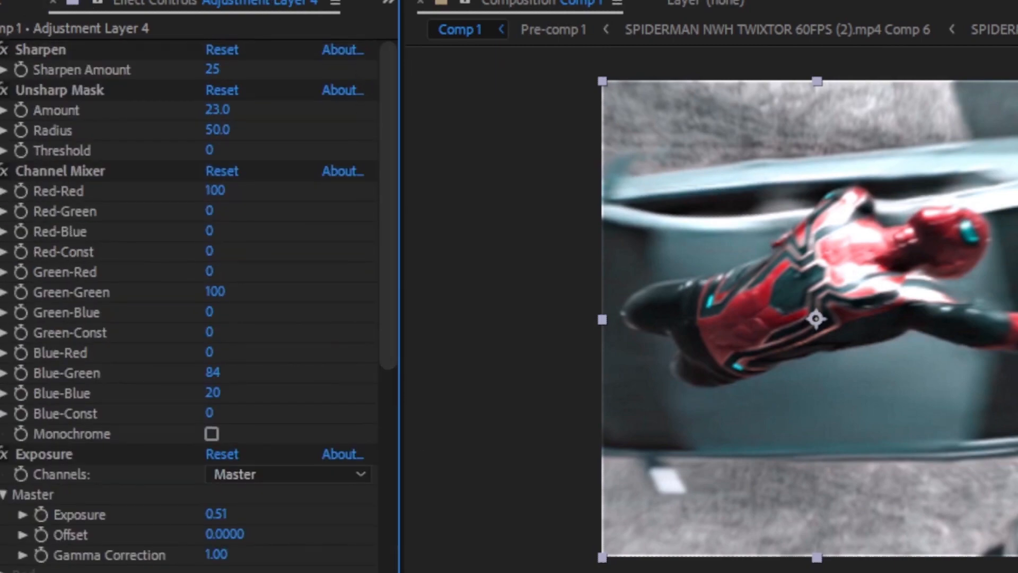
Collapse all five effects to their names, then maximize and restore the comp viewer with `
left_click(3, 50)
left_click(3, 69)
left_click(3, 90)
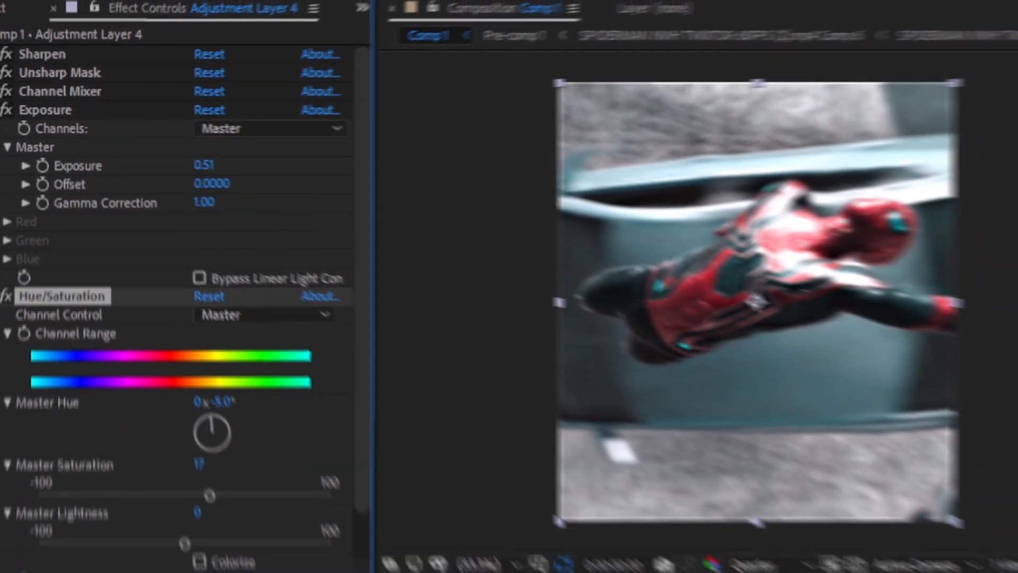
left_click(4, 110)
left_click(3, 130)
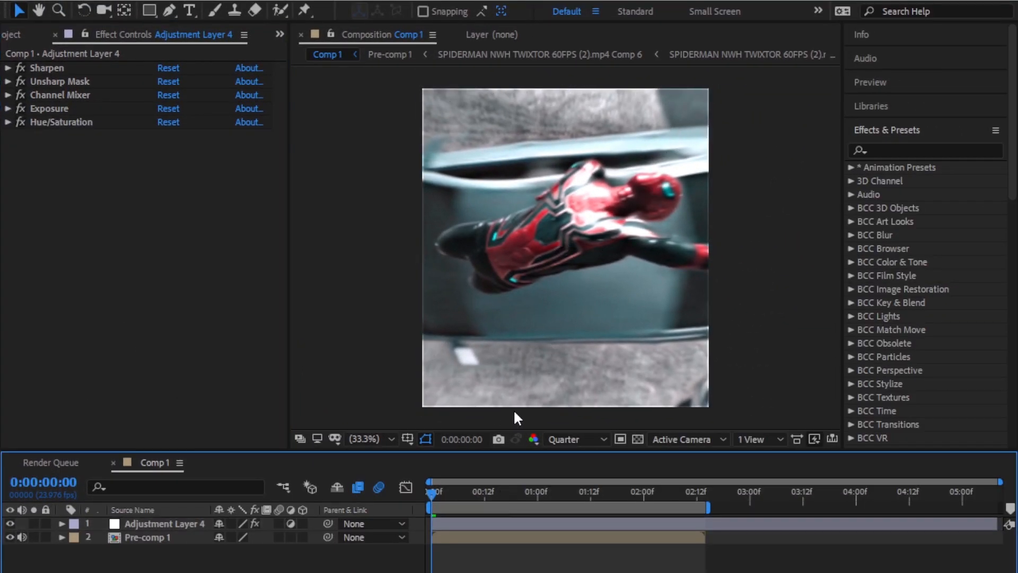
key("grave")
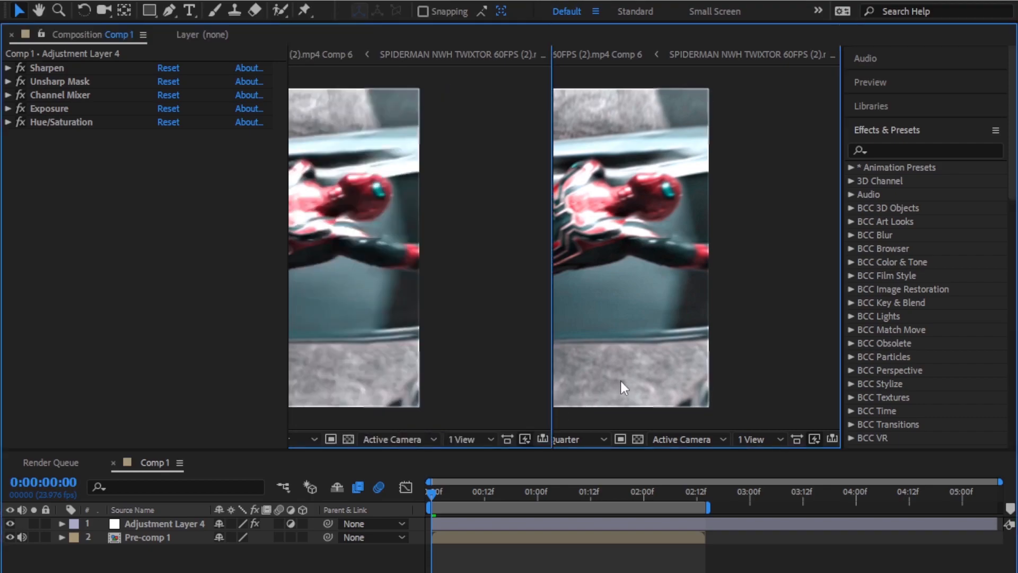
key("grave")
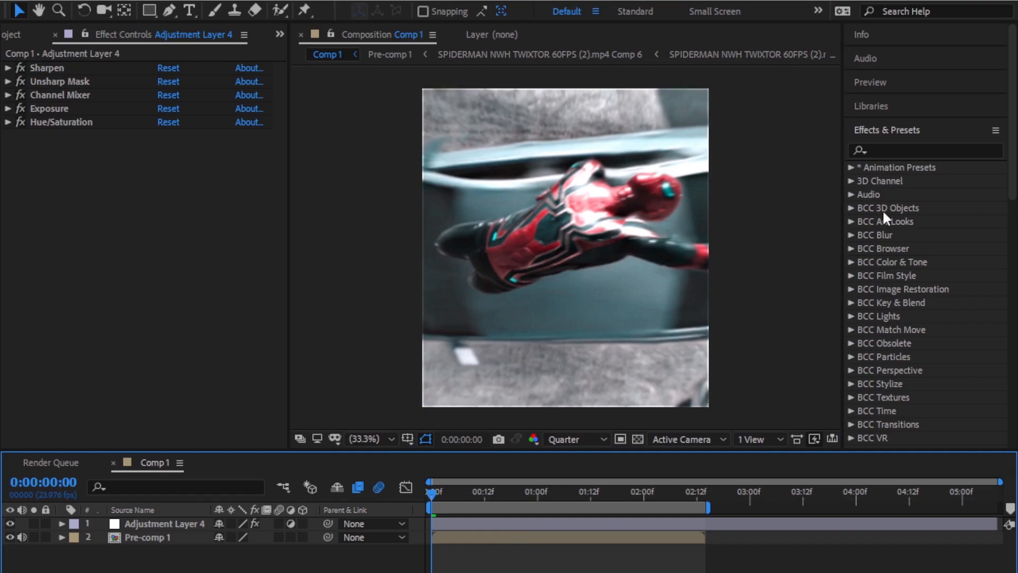
Find Motion Tile in Effects & Presets and apply it to Pre-comp 1
left_click(887, 151)
type("mot")
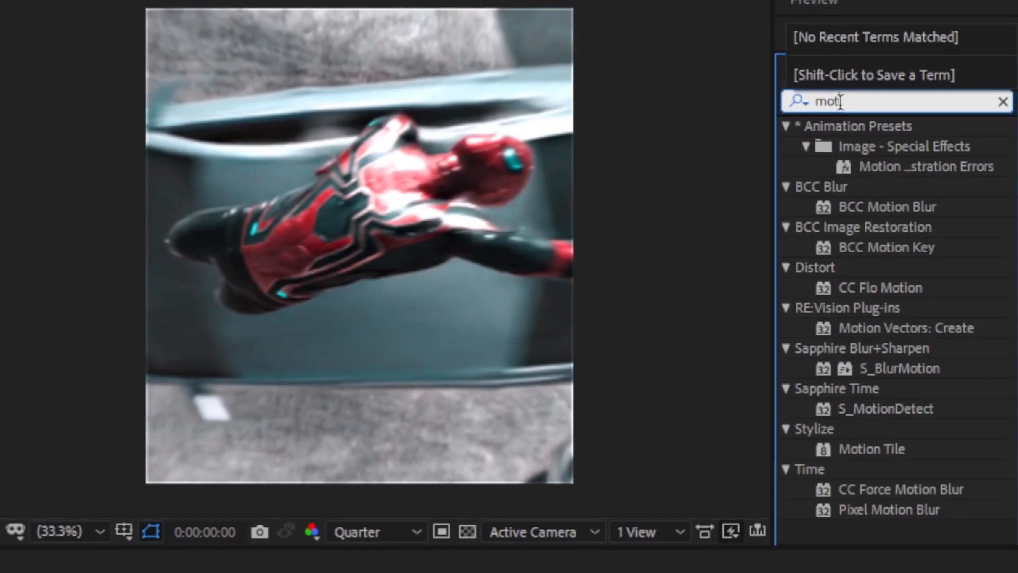
type("ion ti")
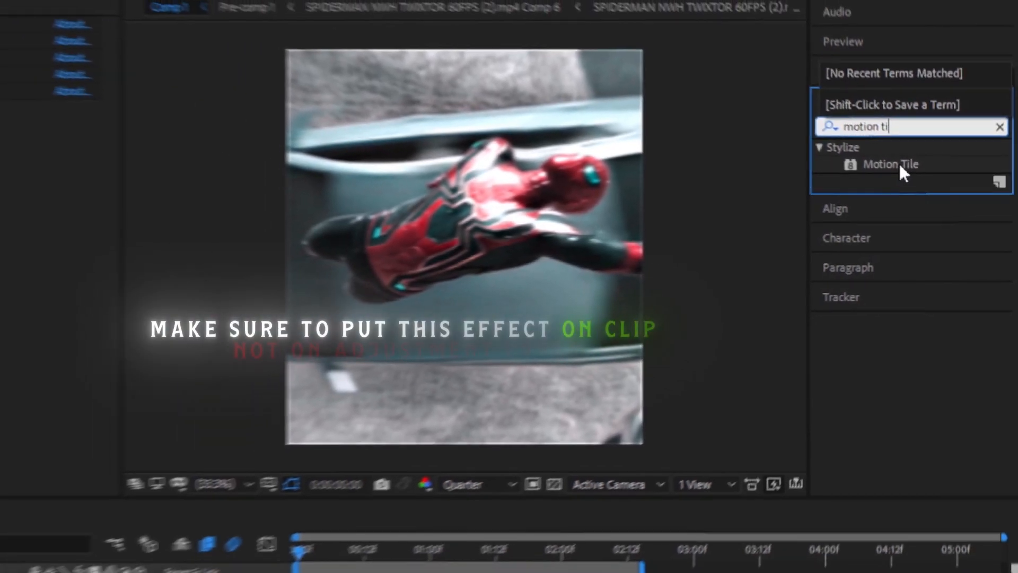
left_click(900, 169)
left_click_drag(909, 181, 510, 539)
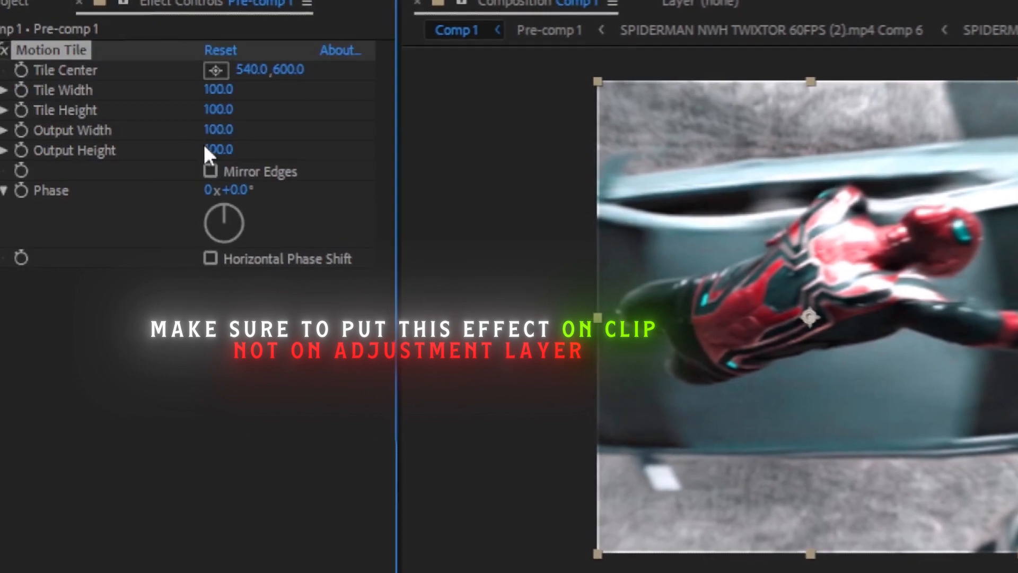
Set Motion Tile Output Width and Height to 250 and enable Mirror Edges
left_click(224, 132)
type("250")
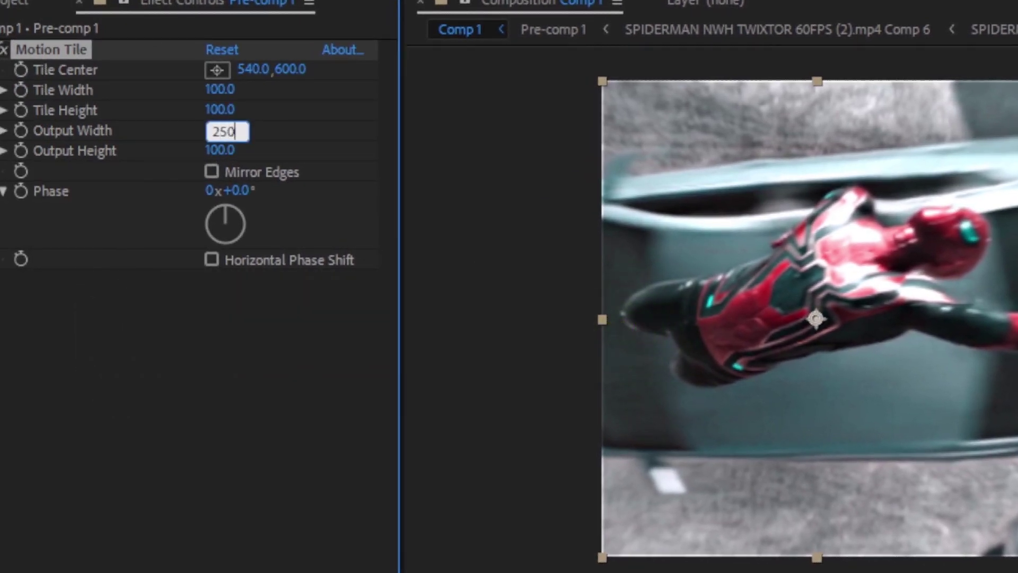
type("0.0")
key("Return")
left_click(219, 150)
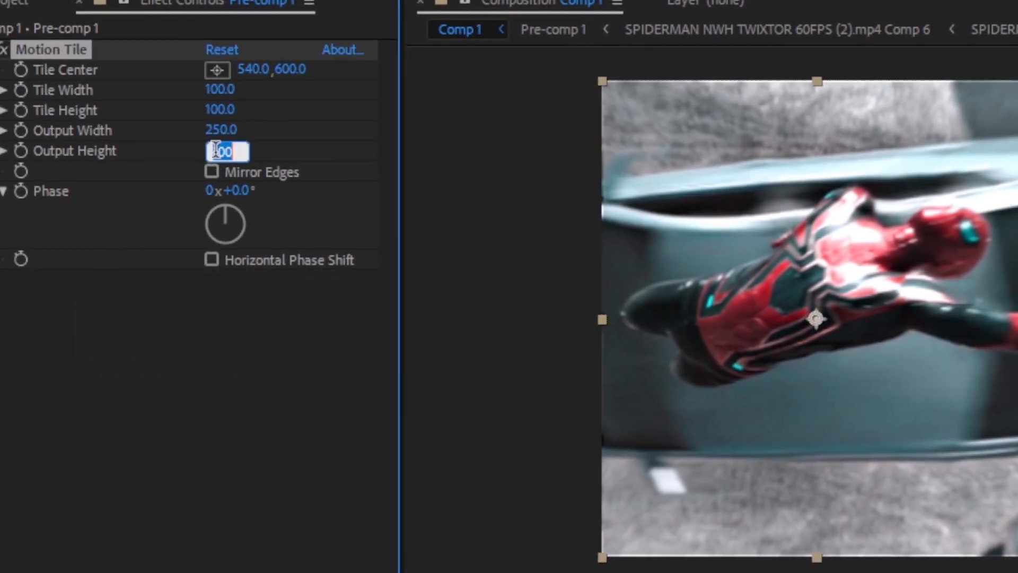
type("250")
key("Return")
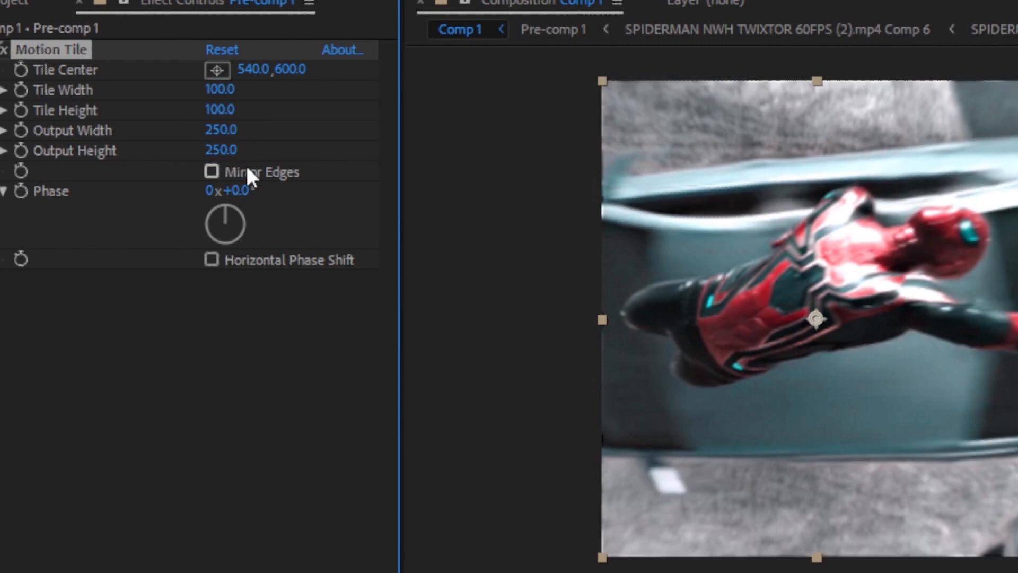
left_click(212, 173)
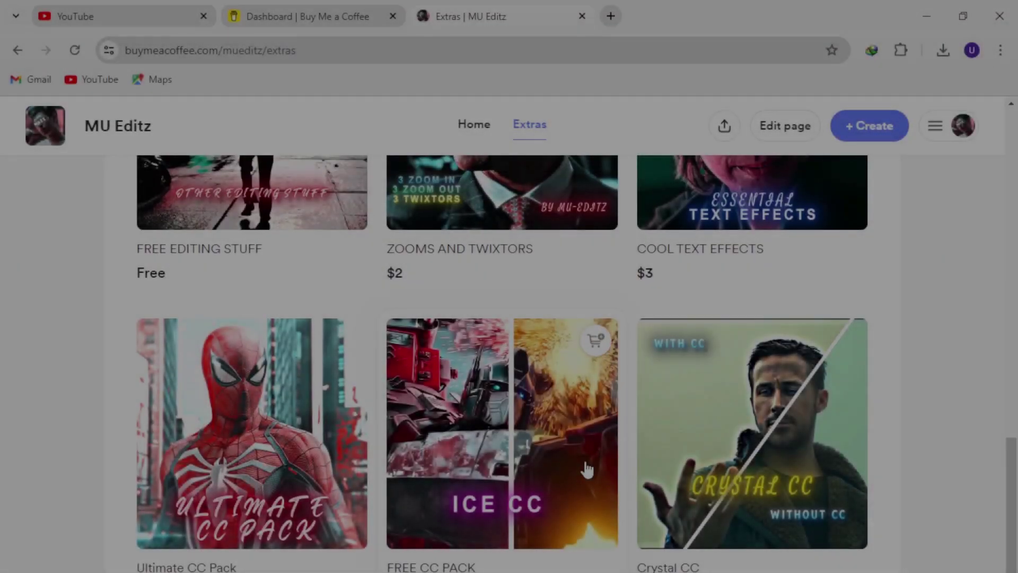
Browse the FREE CC PACK, Quality CC and Topaz Quality Pack product details and previews
left_click(584, 466)
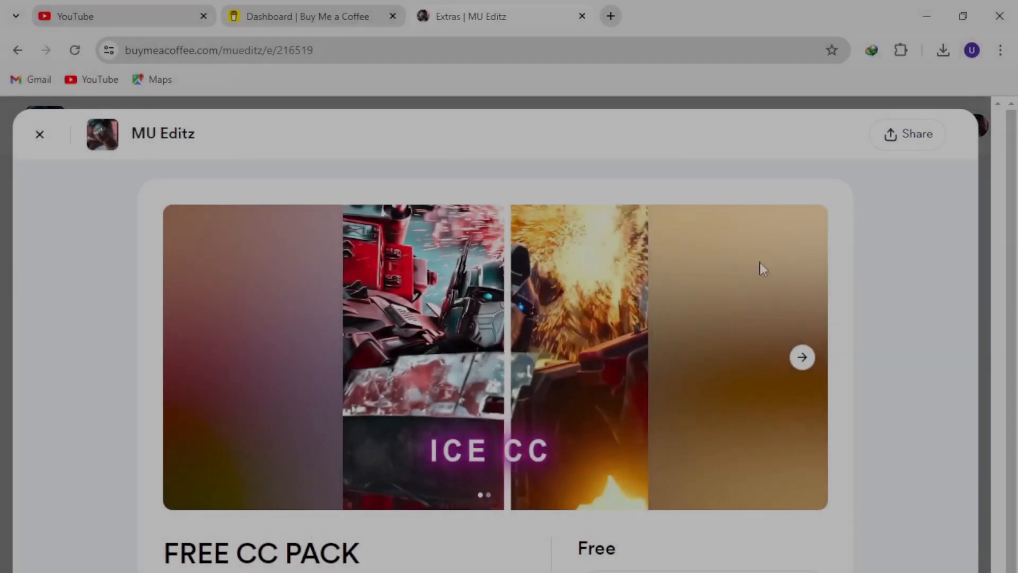
left_click(803, 359)
left_click(40, 134)
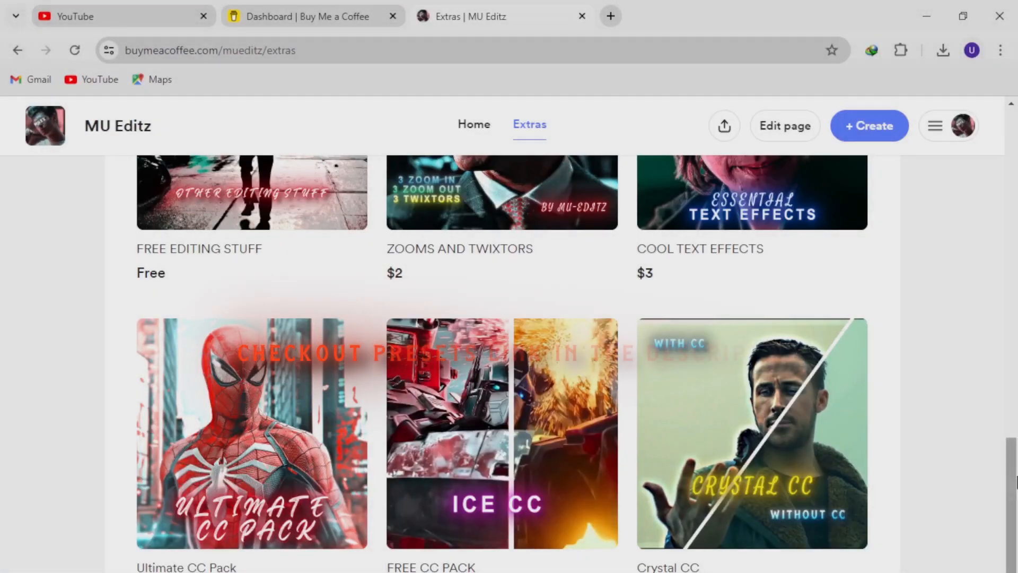
scroll(934, 226, "up", 5)
left_click(200, 405)
left_click(803, 357)
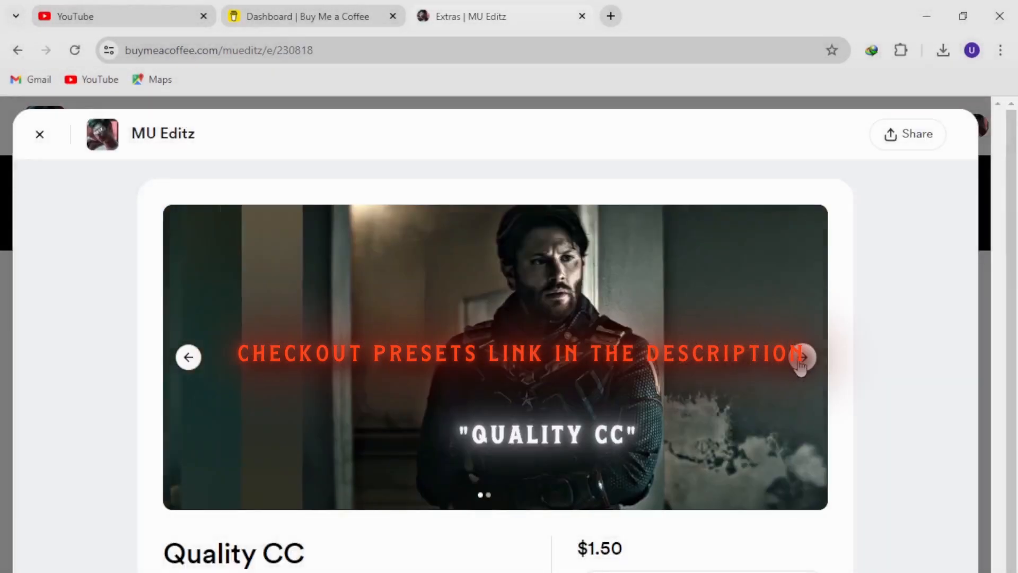
left_click(40, 133)
left_click(561, 400)
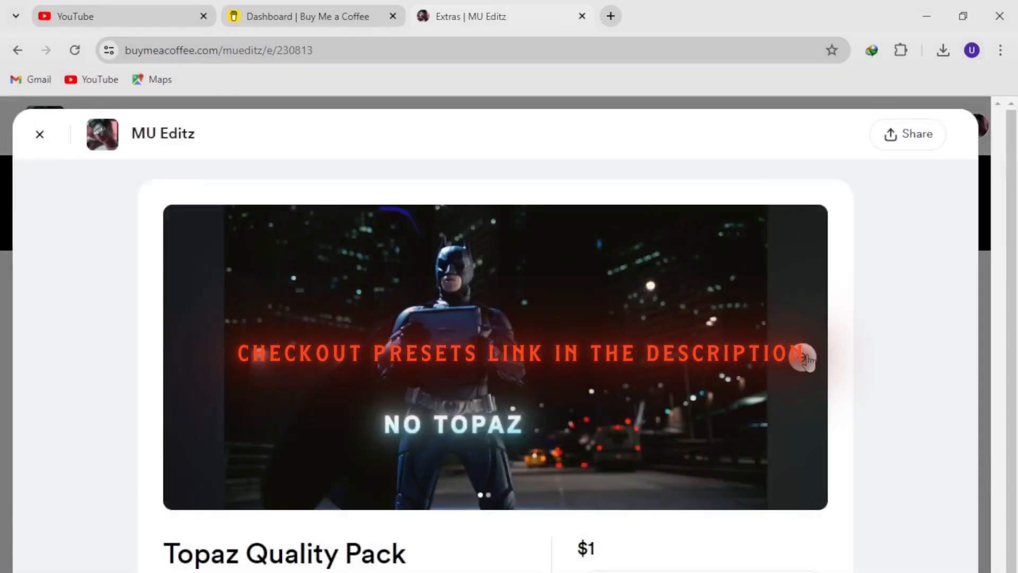
left_click(803, 357)
left_click(40, 134)
Browse Main CC and FREE EDITING STUFF, then end on the Ultimate CC Pack details
left_click(764, 391)
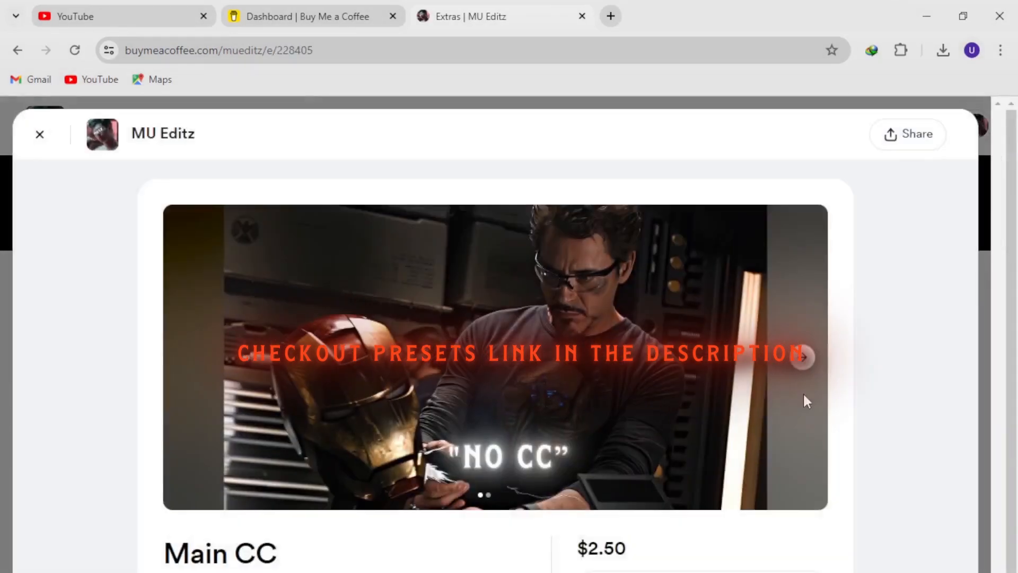
left_click(804, 357)
left_click(39, 134)
left_click(843, 358)
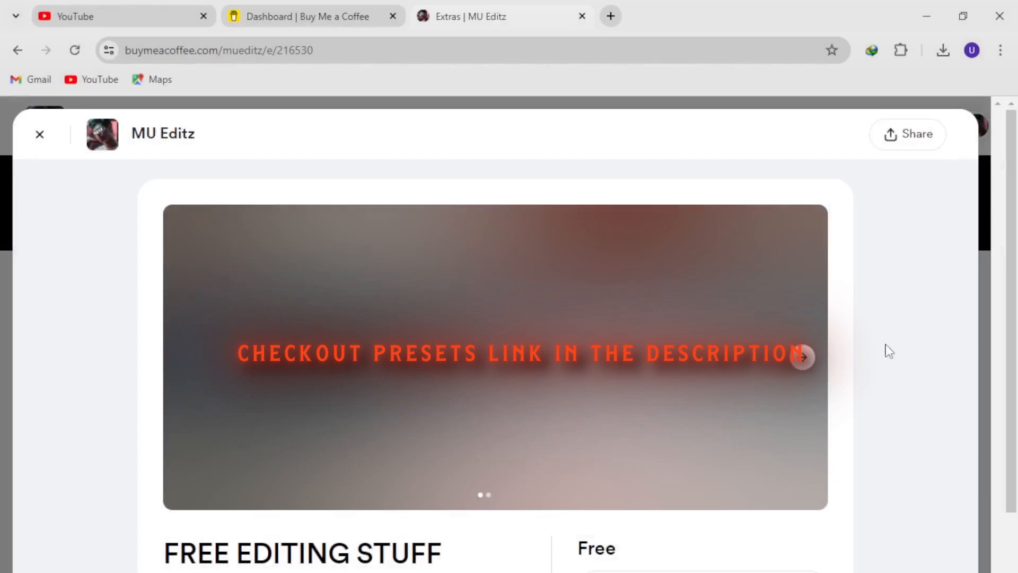
left_click(804, 357)
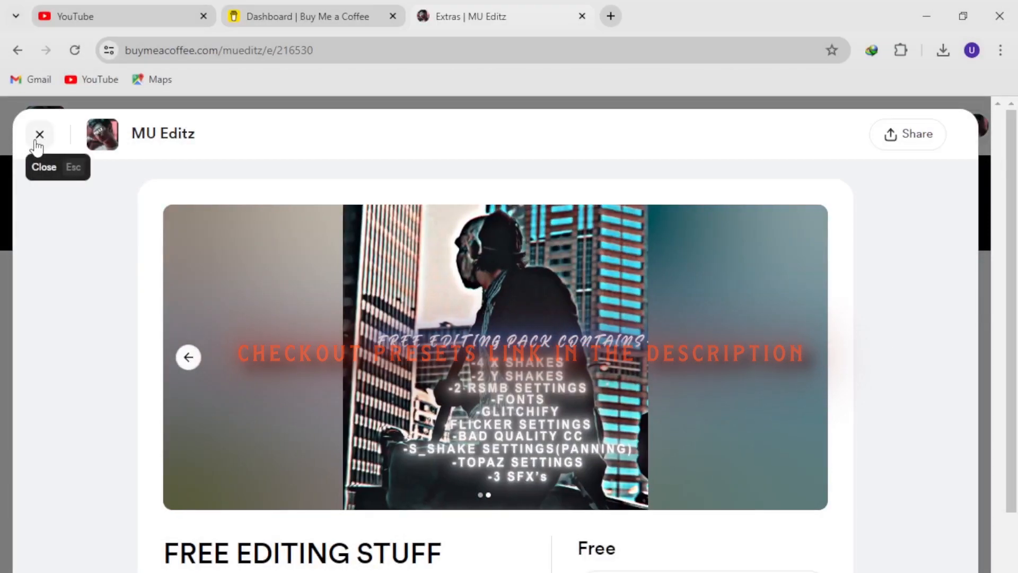
left_click(40, 134)
scroll(302, 255, "down", 5)
scroll(311, 501, "up", 4)
scroll(311, 500, "down", 4)
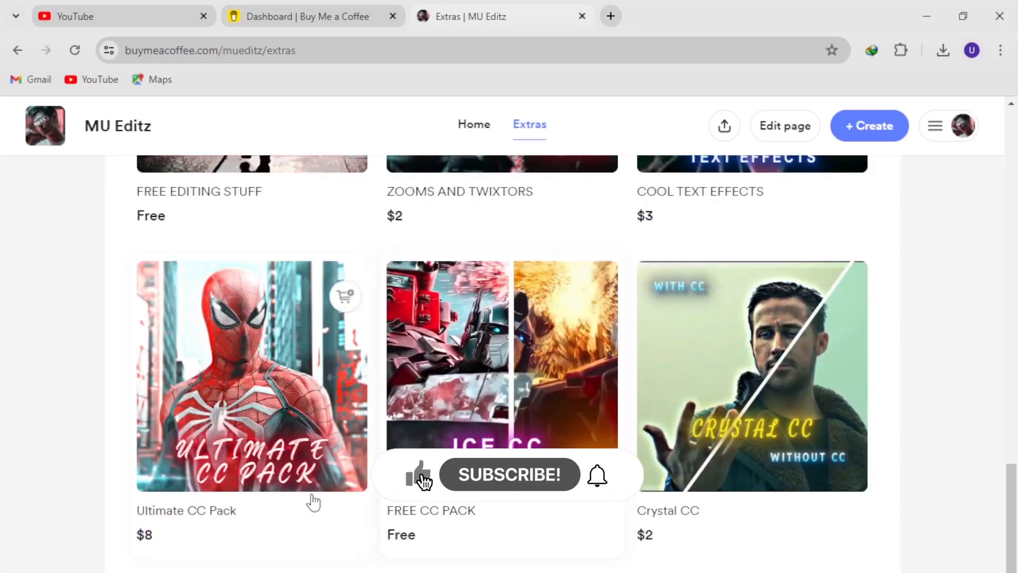
left_click(674, 358)
left_click(803, 357)
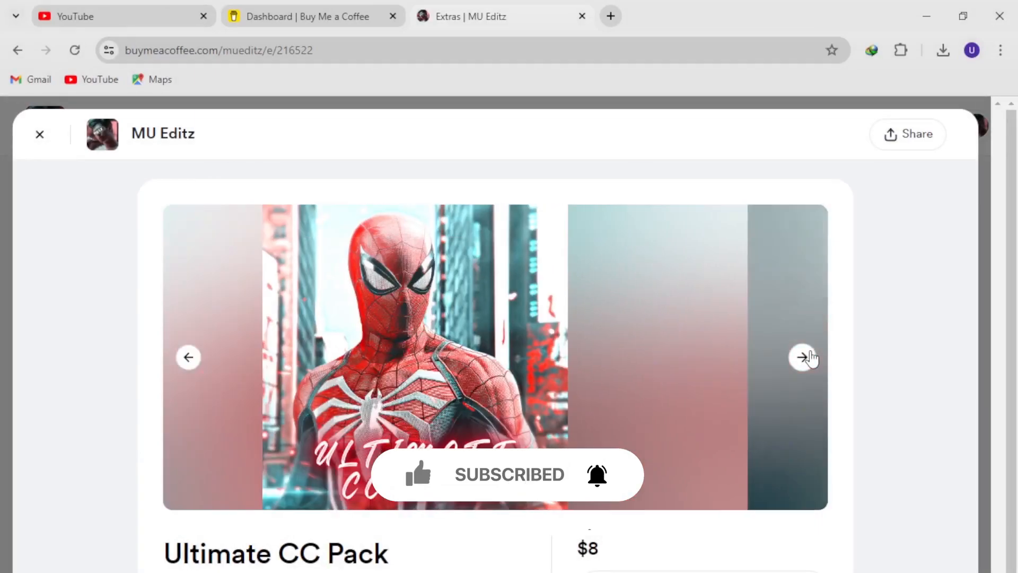